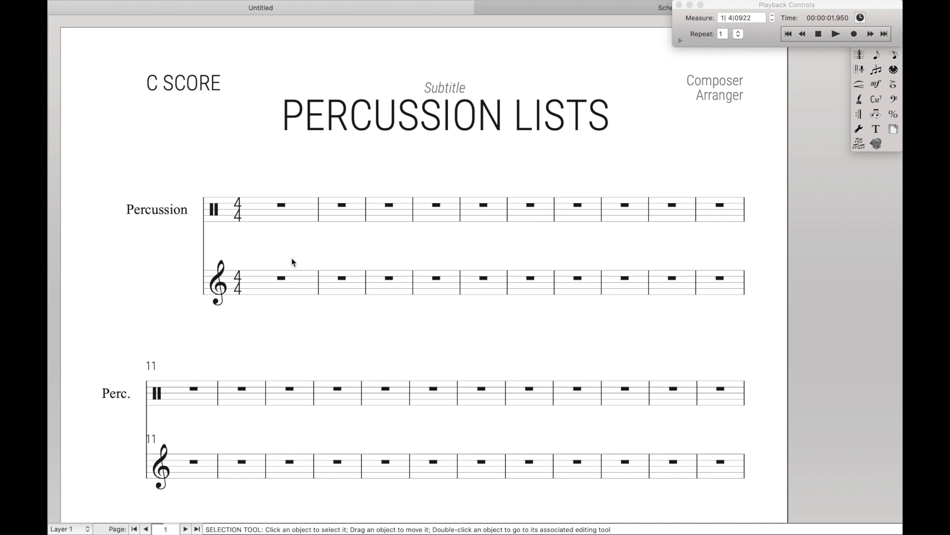
- Show the Percussion part on its own, ready to add free text
key(super+alt+shift+p)
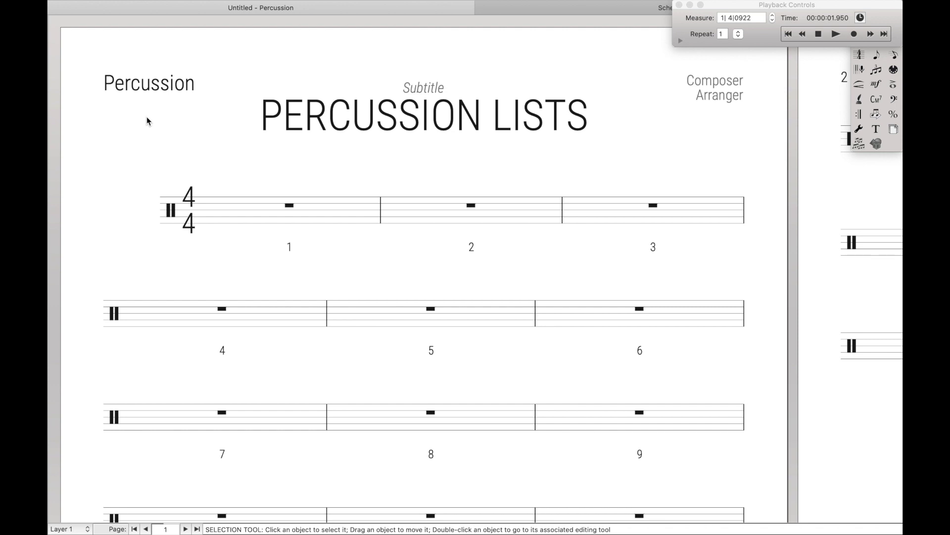
click(877, 128)
- Add a two-line 'SNARE' / 'BD' text block under the Percussion title, then move through the score to Part 1
double_click(107, 108)
text(S)
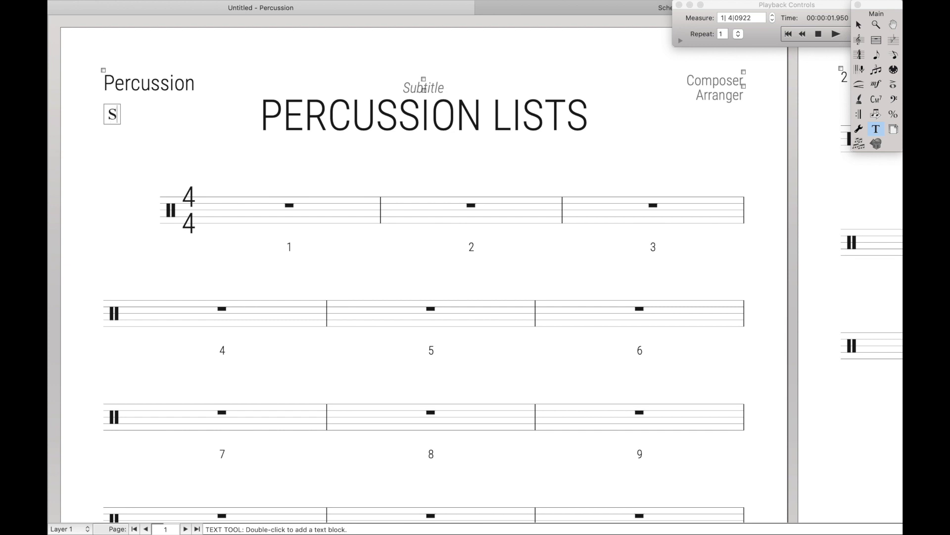
text(NARE)
key(Return)
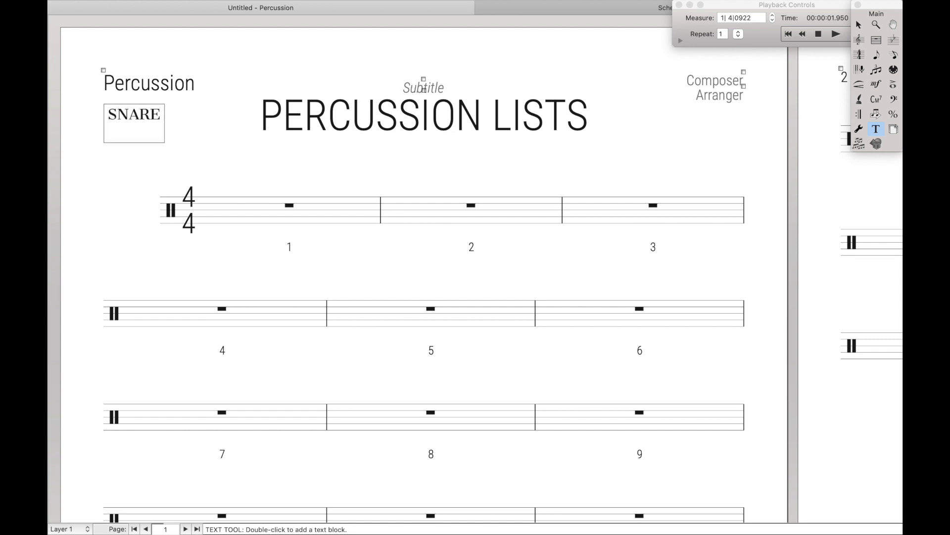
text(BD)
key(Escape)
key(super+alt+grave)
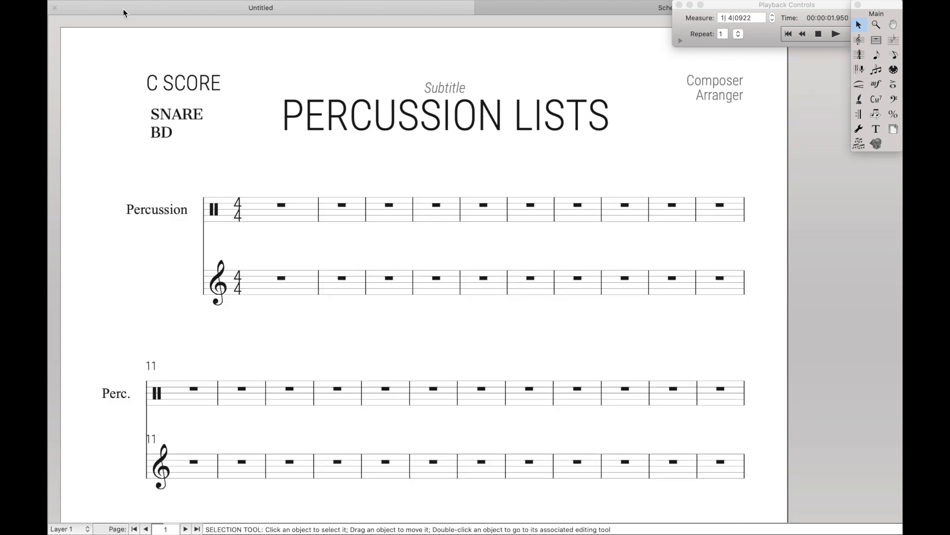
key(super+alt+grave)
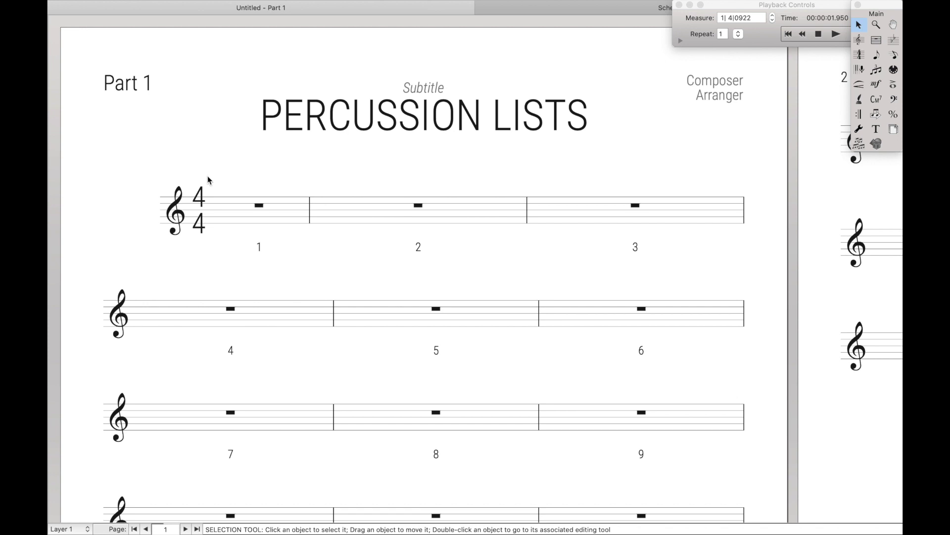
- Open Expression Selection for measure 1 of Part 1 with the Expression tool
key(e)
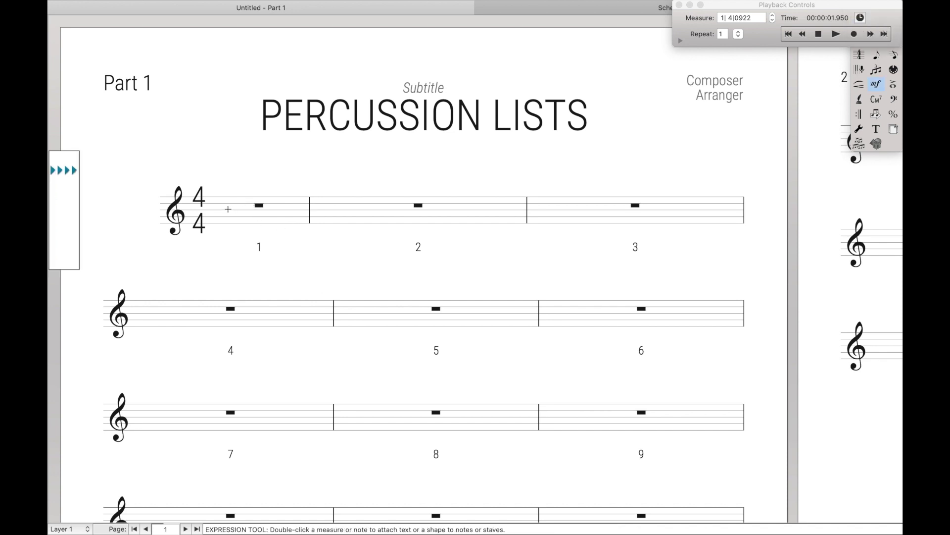
double_click(232, 210)
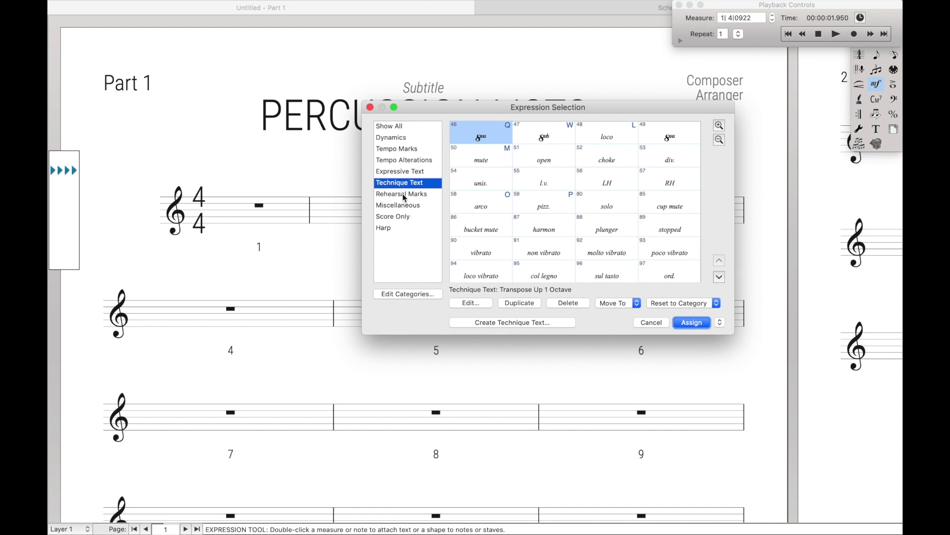
- Duplicate the Technique Text category as a new 'Percussion List' expression category
click(405, 293)
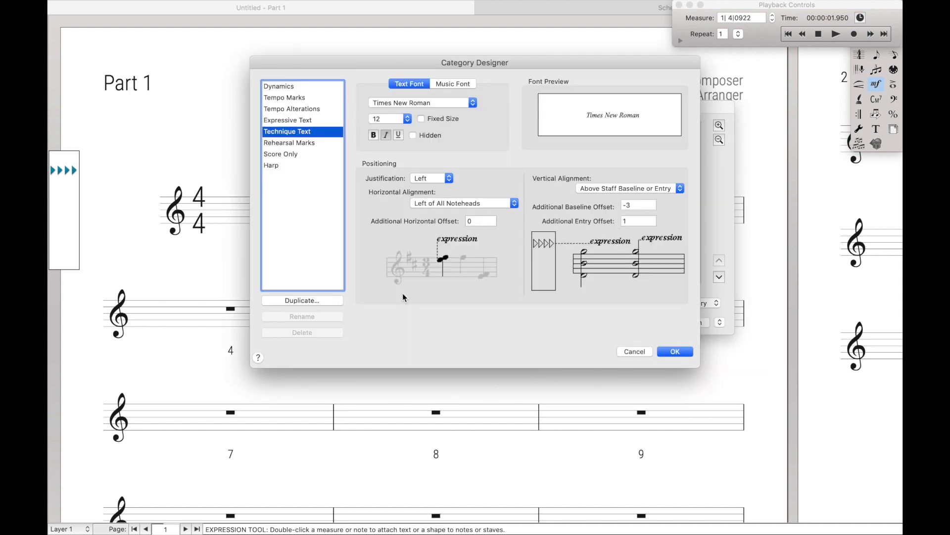
click(326, 300)
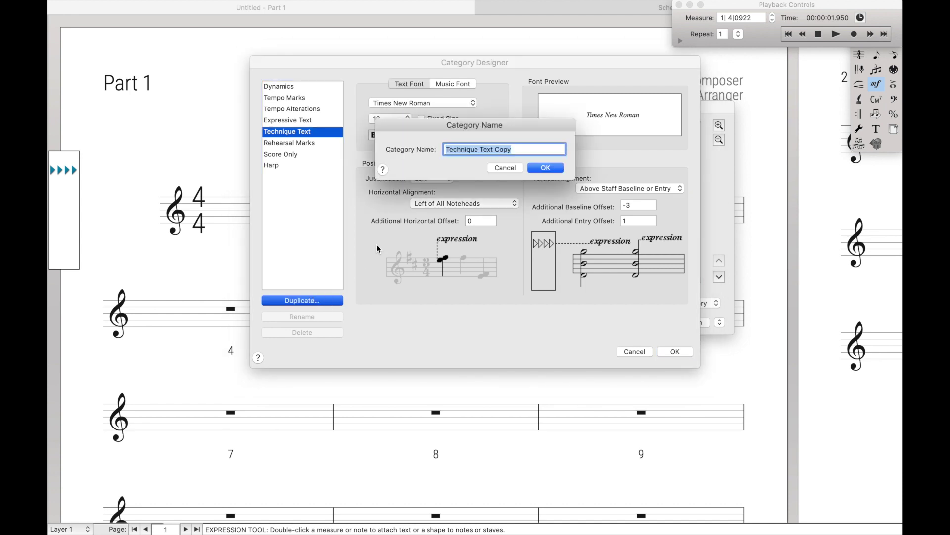
text(Percussion Lis)
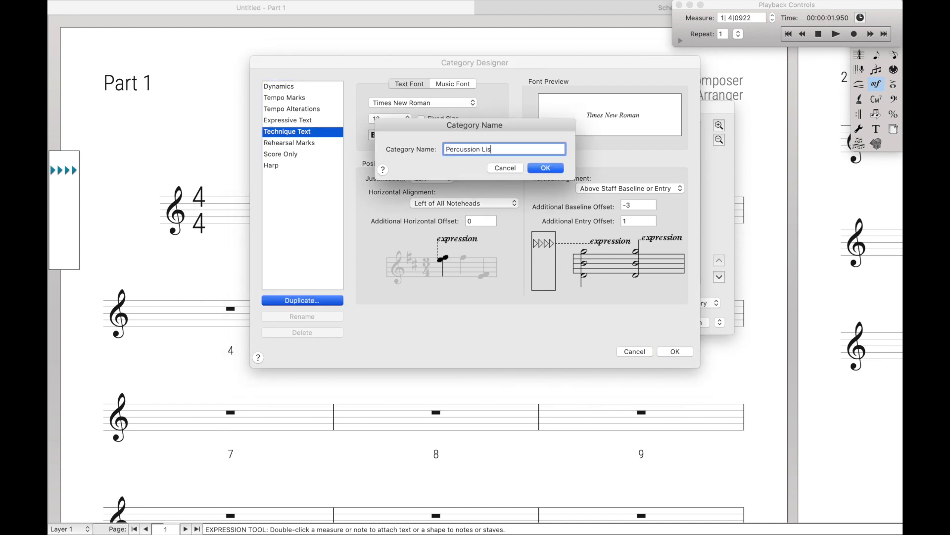
text(t)
click(556, 169)
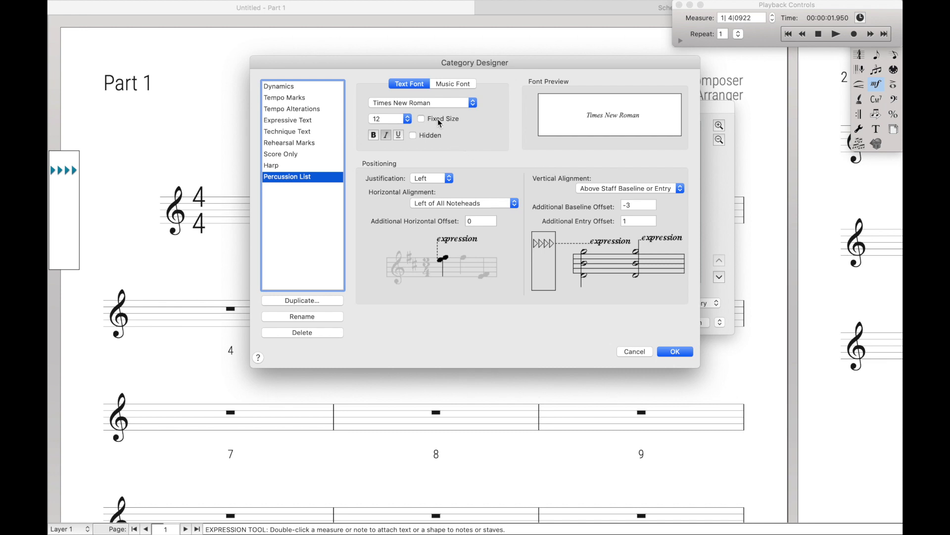
click(414, 106)
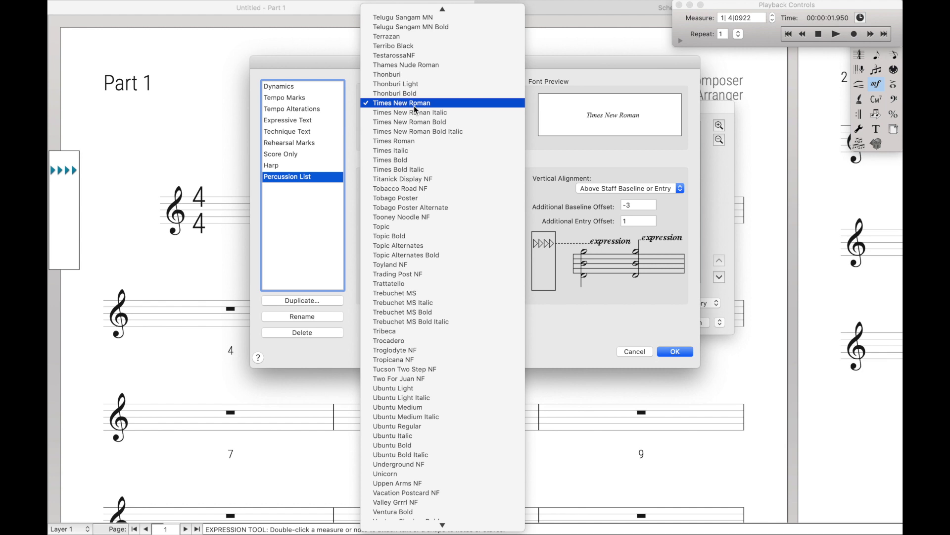
text(ro)
- Set the Percussion List text font to Roboto Light with italics turned off
key(Down)
key(Down)
key(Return)
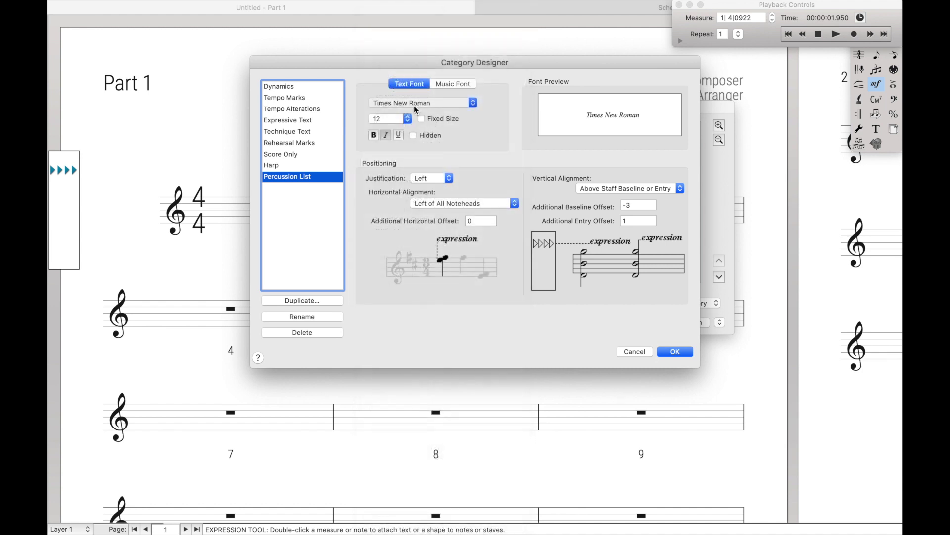
click(387, 134)
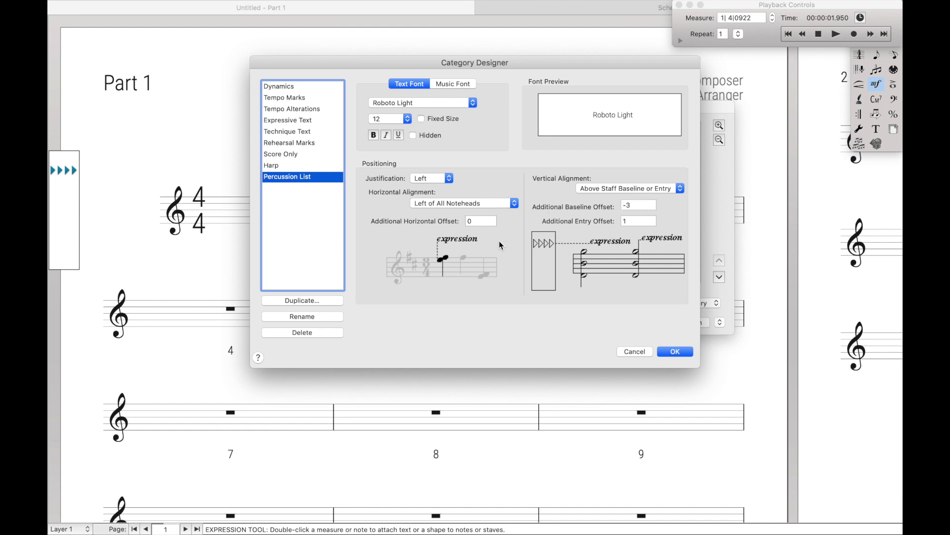
click(468, 203)
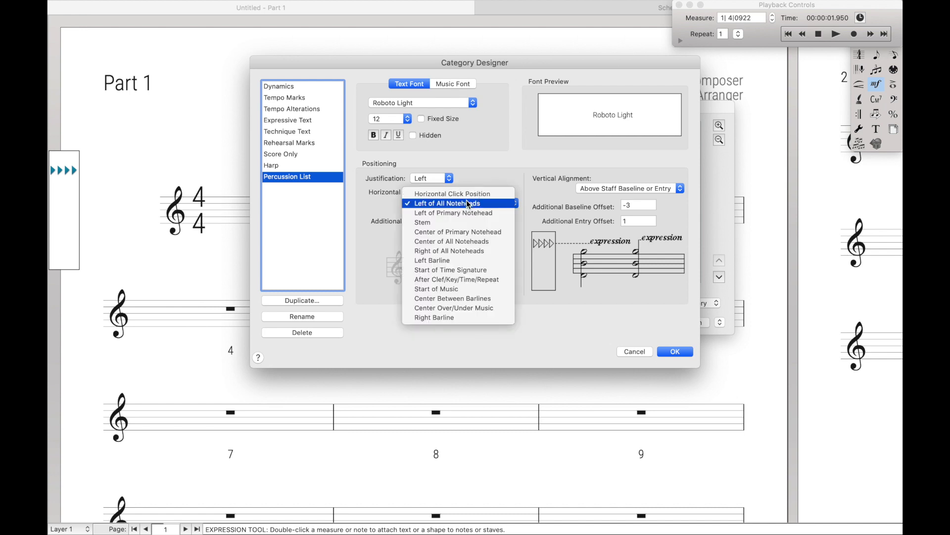
- Align Percussion List to the left barline with a -8.6s horizontal offset
click(460, 264)
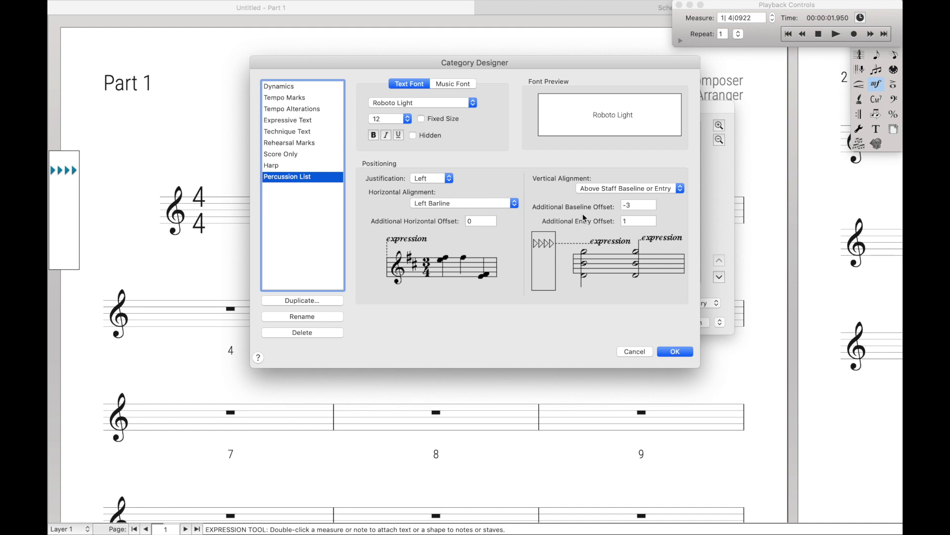
double_click(489, 220)
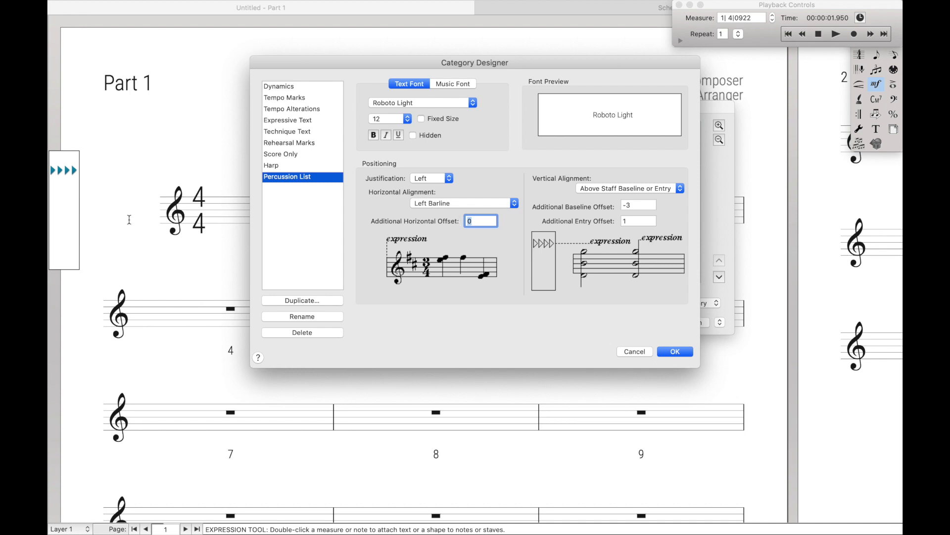
text(-8.6)
text(5)
- Position vertically from the staff reference line with a 14s offset and save the category
click(600, 187)
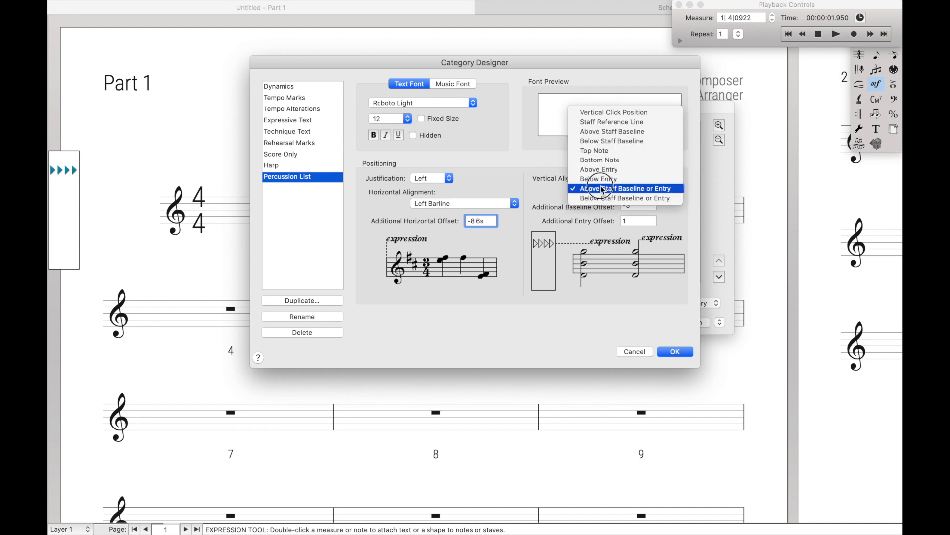
click(613, 123)
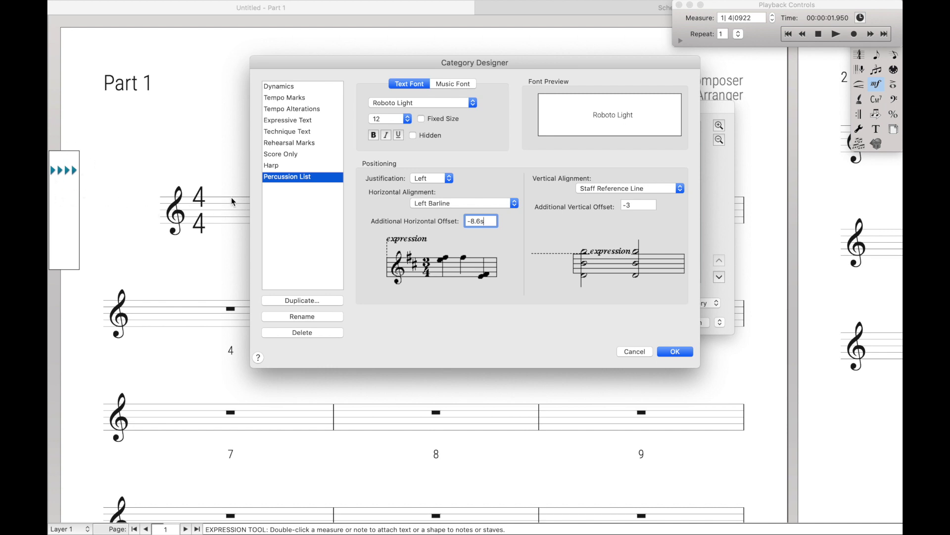
key(Tab)
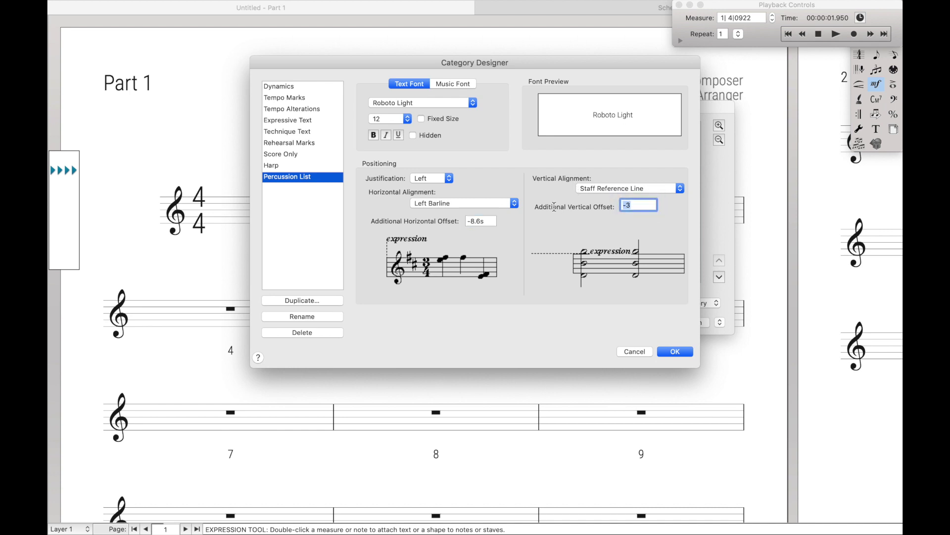
text(14s)
click(672, 352)
click(505, 323)
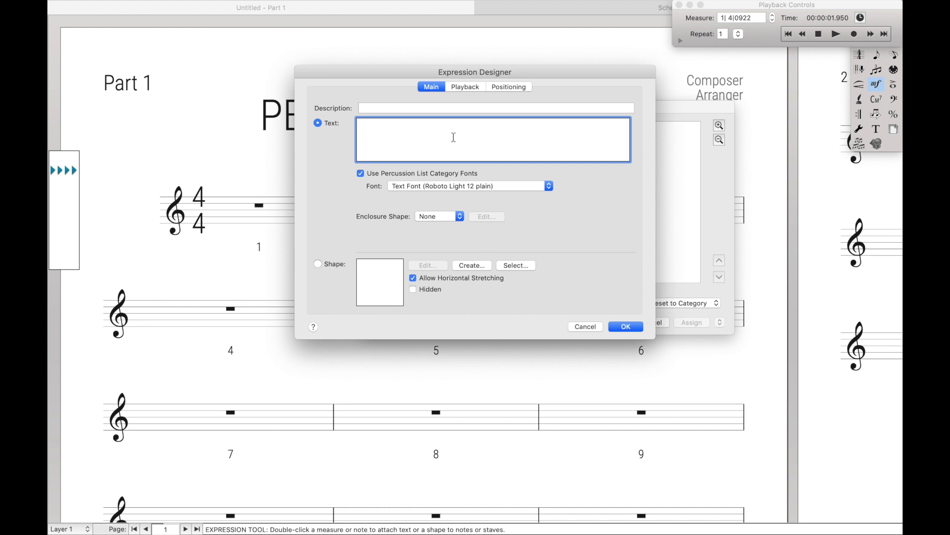
text(SNARE )
text(BD )
text(CY)
text(MBAL)
- Confirm the new three-line SNARE, BD, CYMBAL percussion list expression
click(622, 327)
- Attach the SNARE/BD/CYMBAL expression to the staff, then select and delete it in Part 1
click(693, 323)
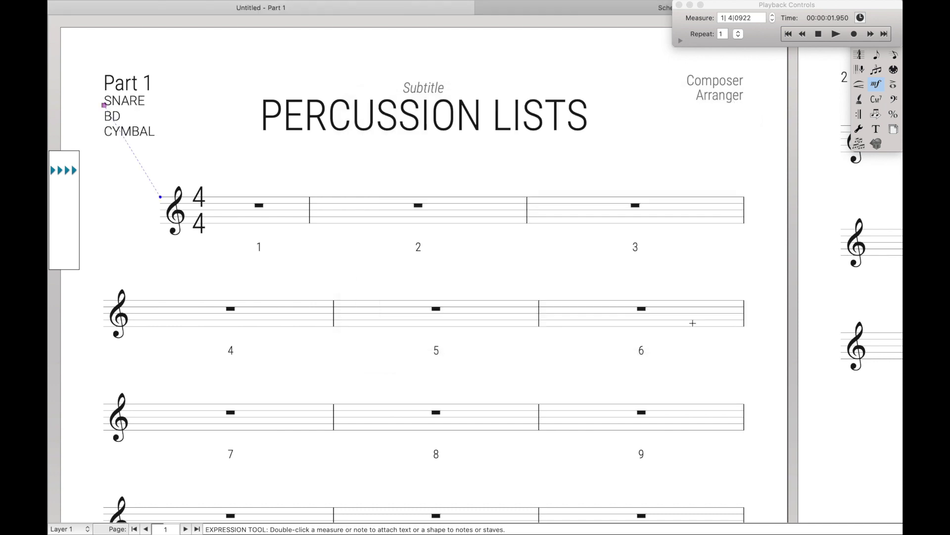
key(Escape)
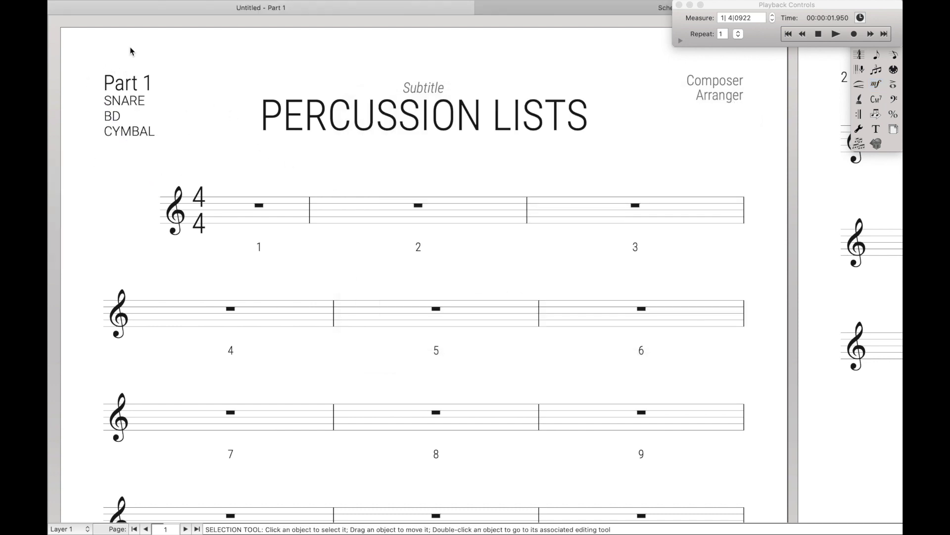
click(148, 131)
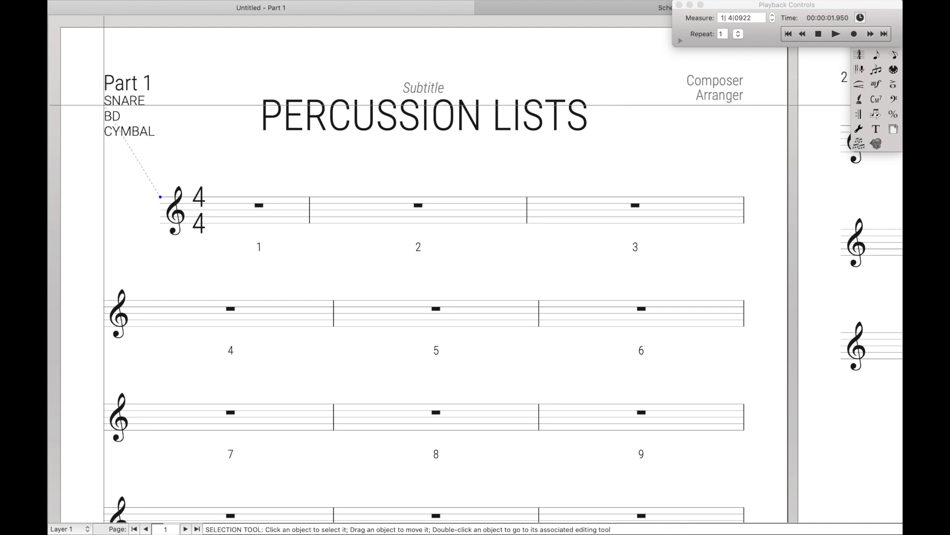
key(Delete)
- Check the SNARE/BD/CYMBAL expression in the Percussion part view, then undo back
key(x)
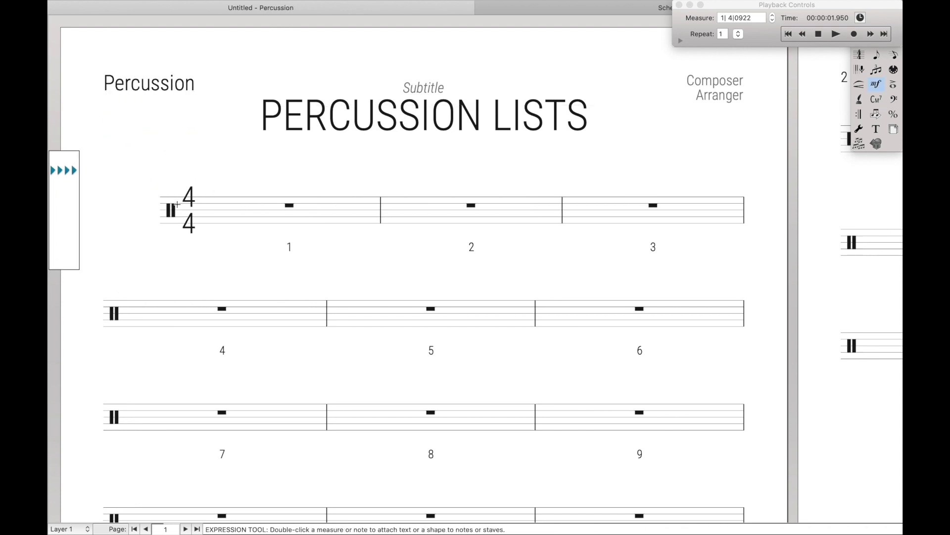
double_click(174, 202)
click(683, 320)
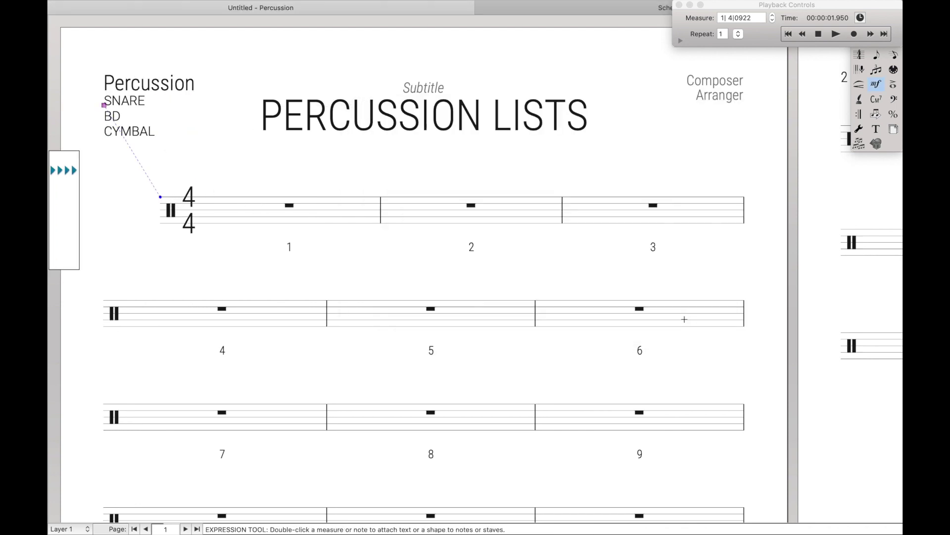
key(Escape)
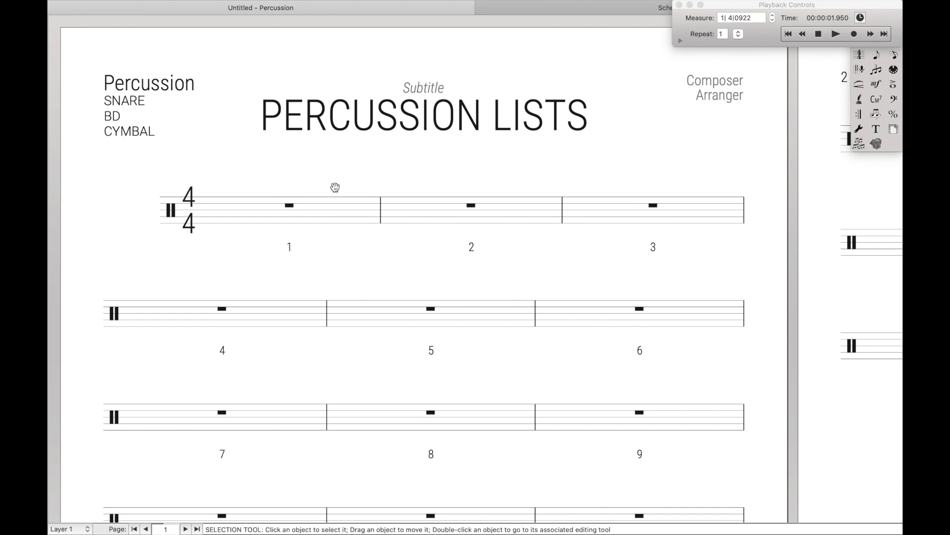
key(ctrl+z)
key(ctrl+z)
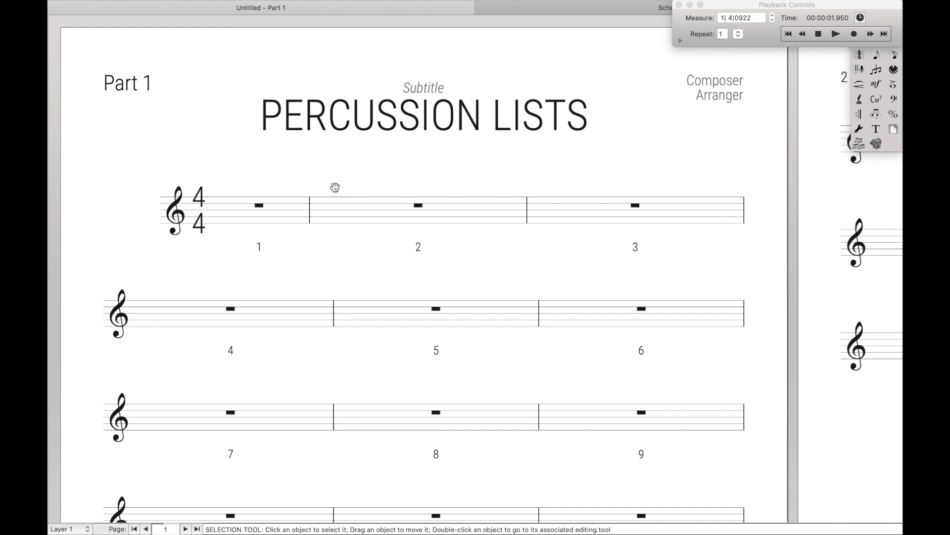
- In the full score, uncheck Show on the SNARE/BD/CYMBAL expression and deselect it
key(ctrl+alt+shift+e)
key(ctrl+alt+shift+e)
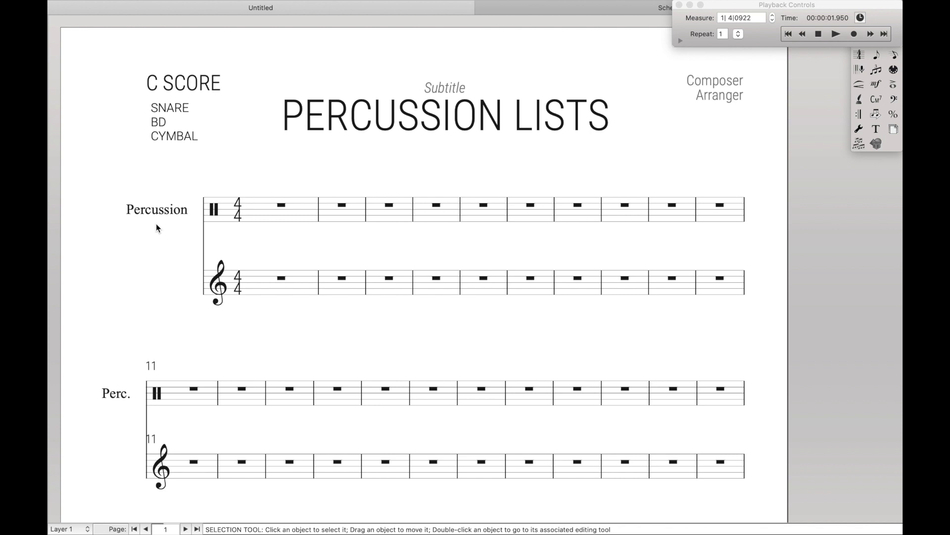
right_click(160, 137)
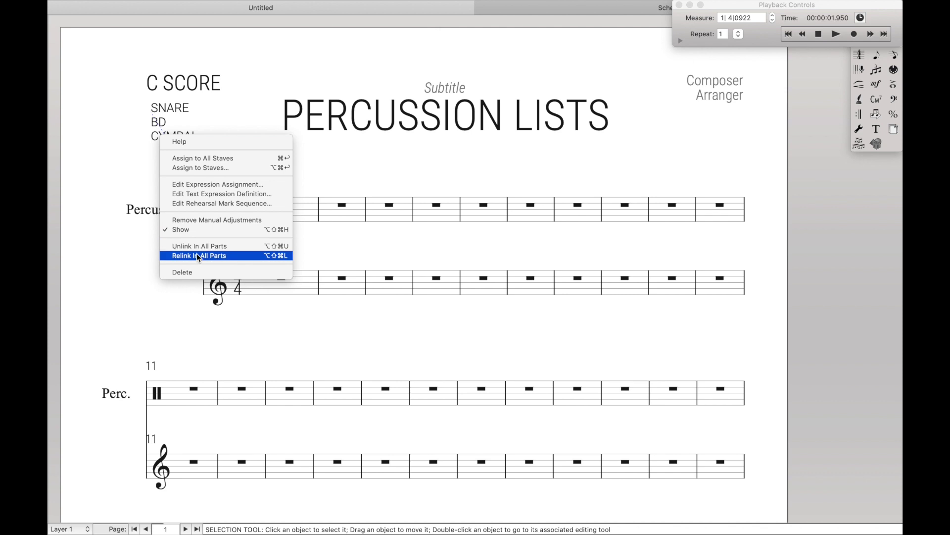
click(159, 135)
right_click(161, 137)
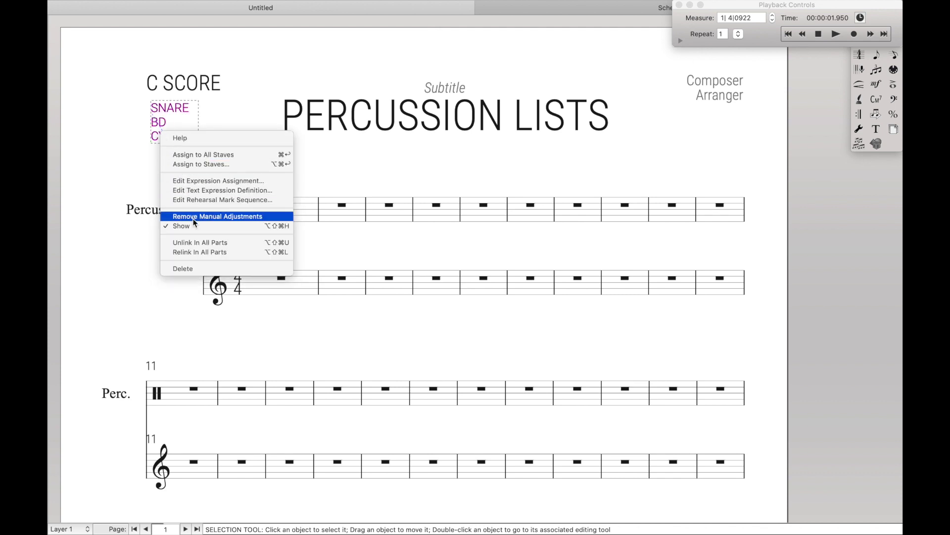
click(193, 226)
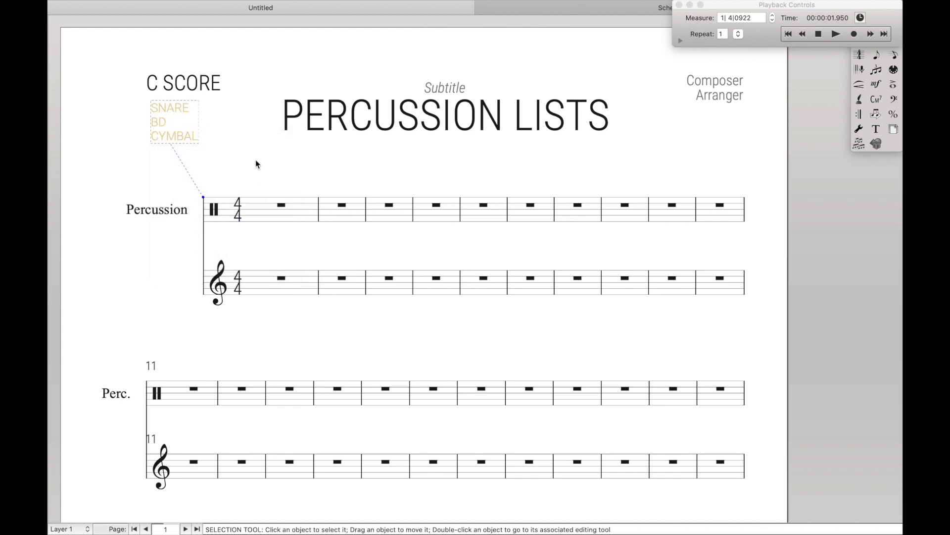
click(256, 159)
click(385, 7)
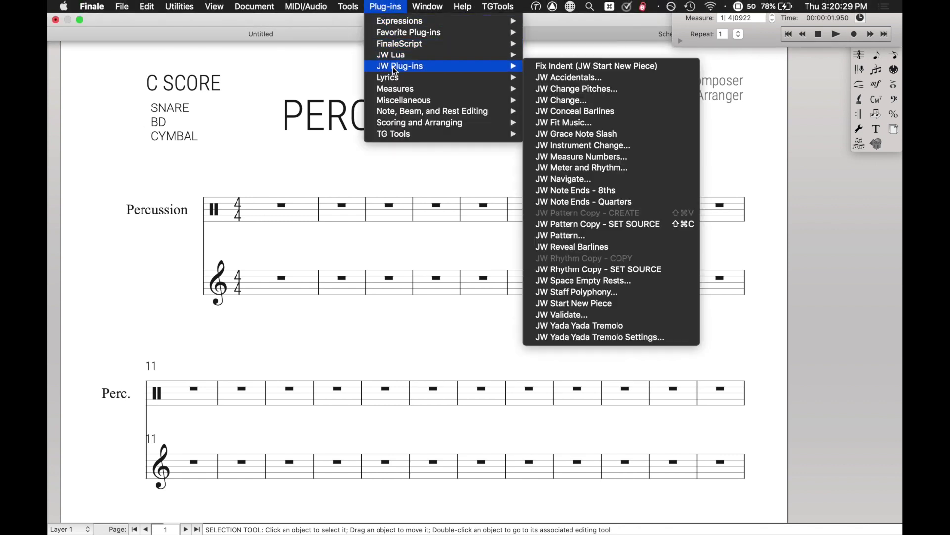
mouse_move(400, 66)
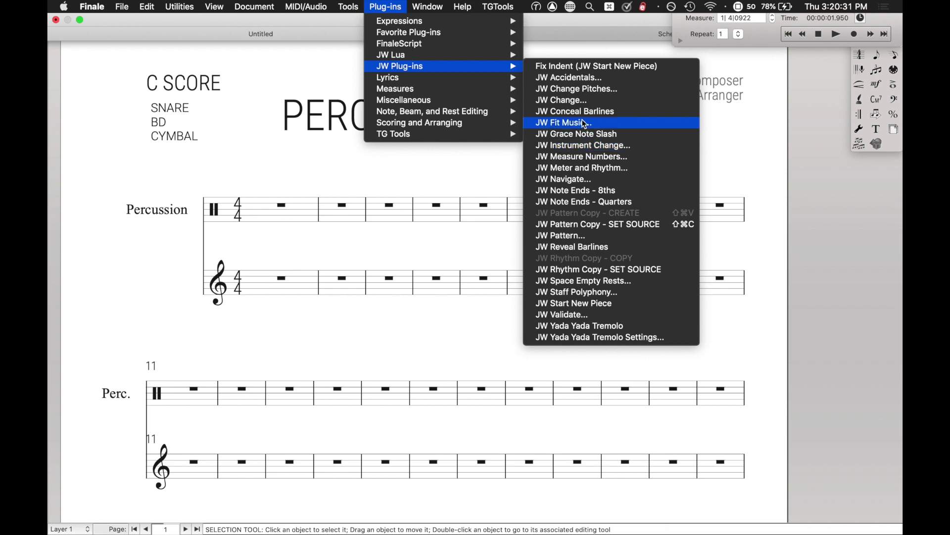
- Target Percussion List expressions for a visibility change in the JW Change plug-in
click(572, 100)
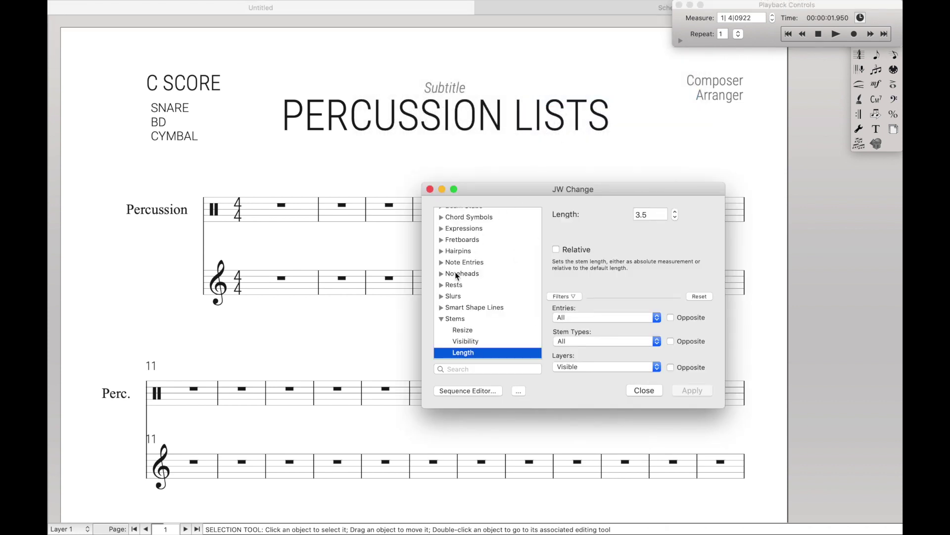
click(441, 228)
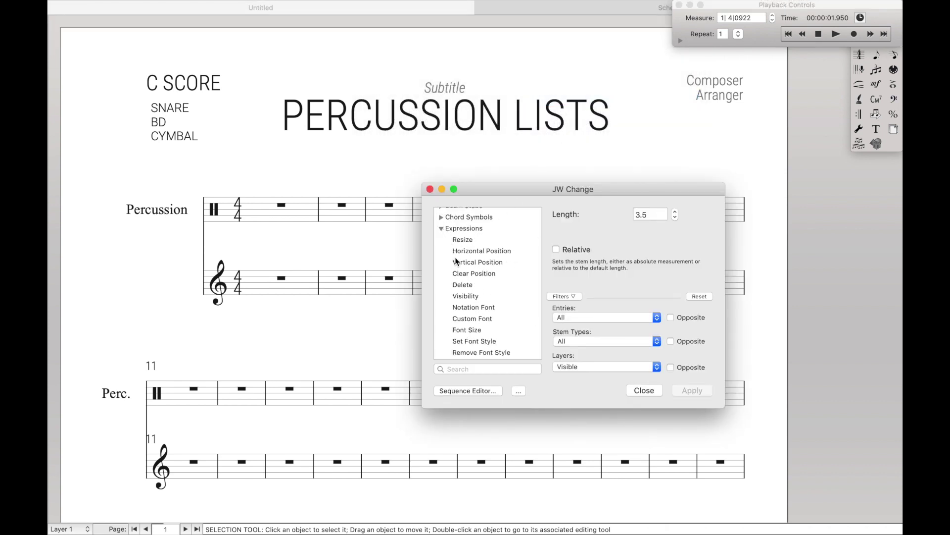
click(468, 294)
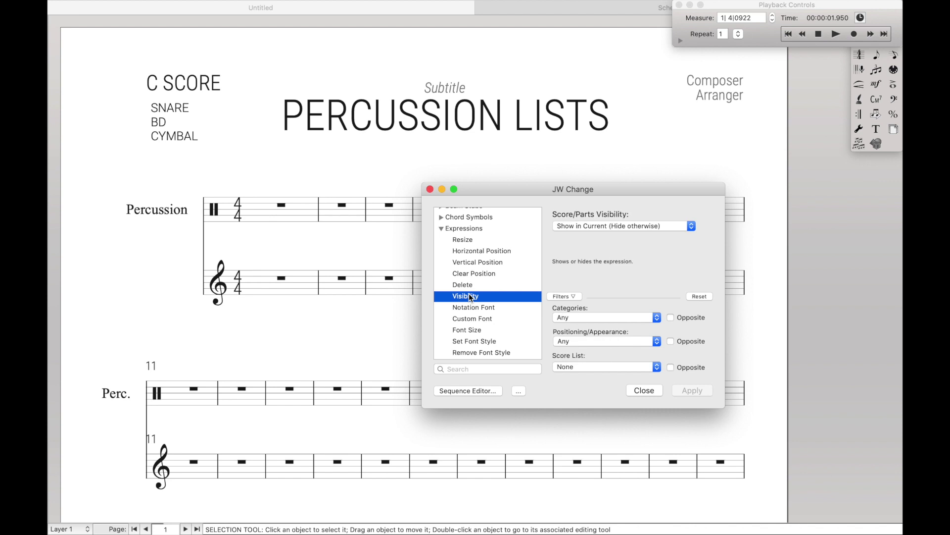
click(583, 317)
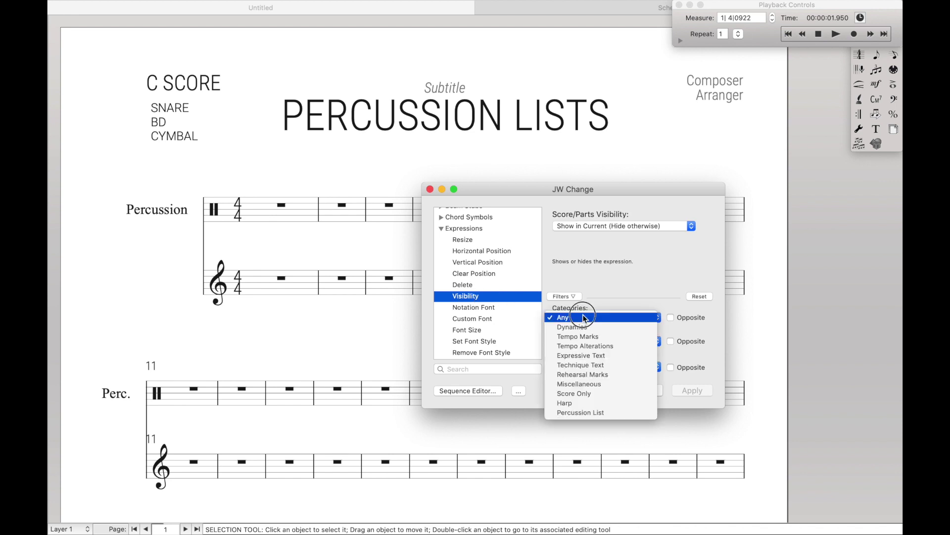
click(584, 413)
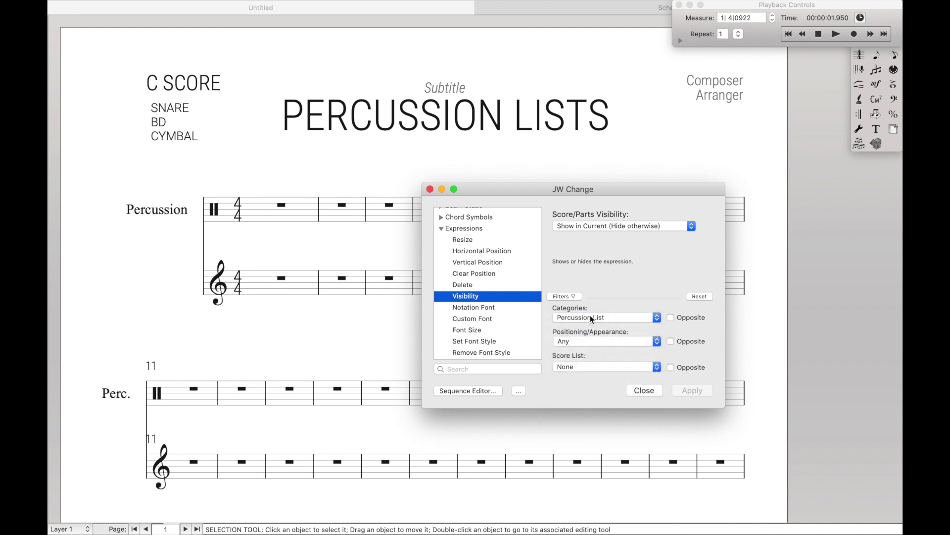
- Choose 'Hide in Current (Show otherwise)' and close JW Change
click(592, 229)
click(594, 234)
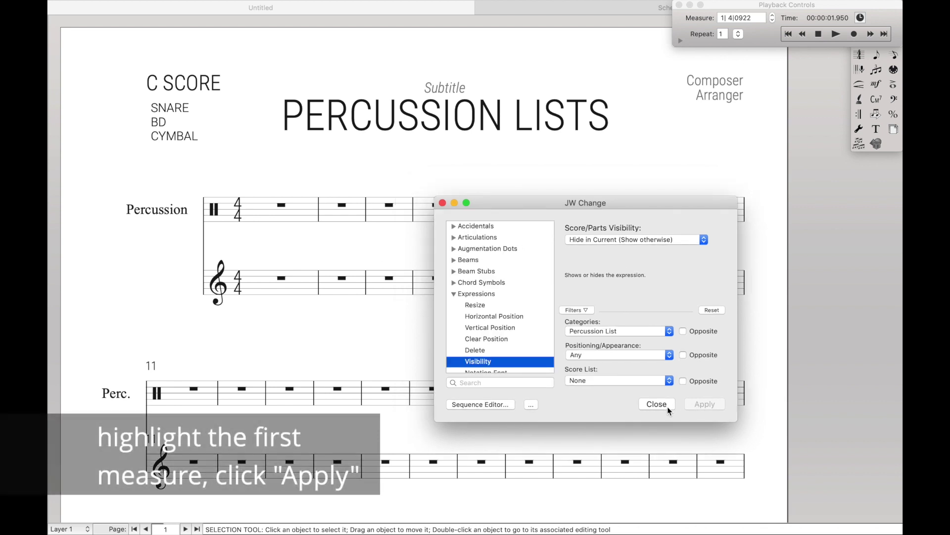
click(657, 404)
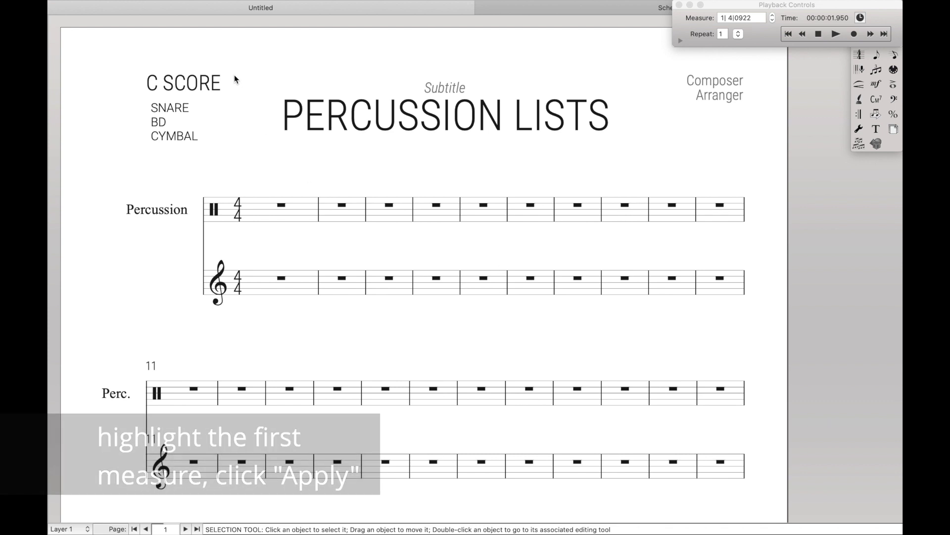